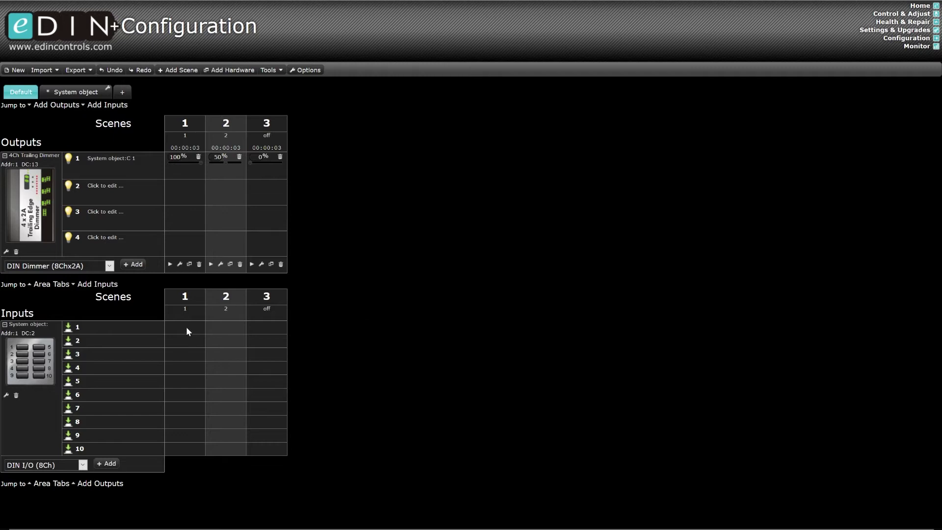
Step: Assign button 1 of the 10-button plate to play scenes 1, 2 and off
click(206, 336)
click(223, 328)
click(243, 336)
click(264, 328)
click(294, 337)
Step: Add a System Mode to the inputs
click(83, 465)
click(74, 390)
click(112, 464)
scroll(432, 437, down, 2)
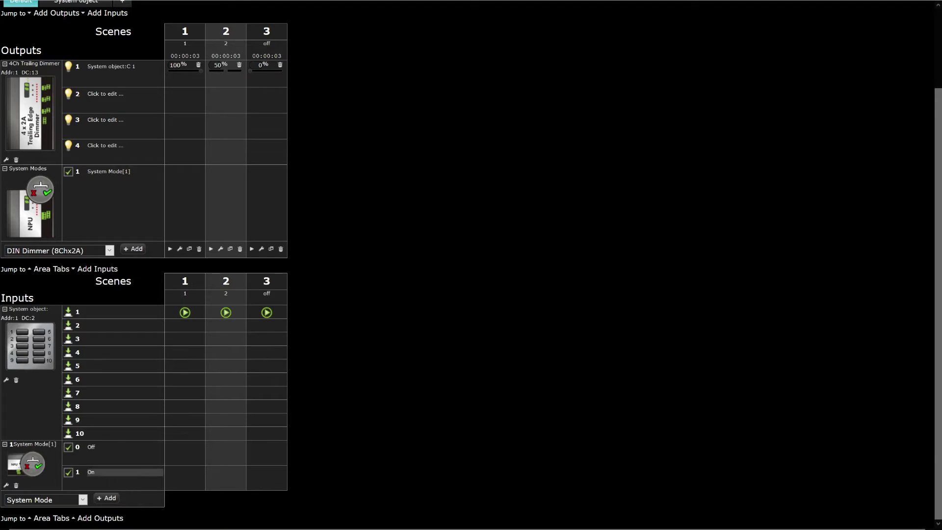
Step: Configure the system mode with area System object, naming state 1 "2" and an added state 2 "1"
click(5, 485)
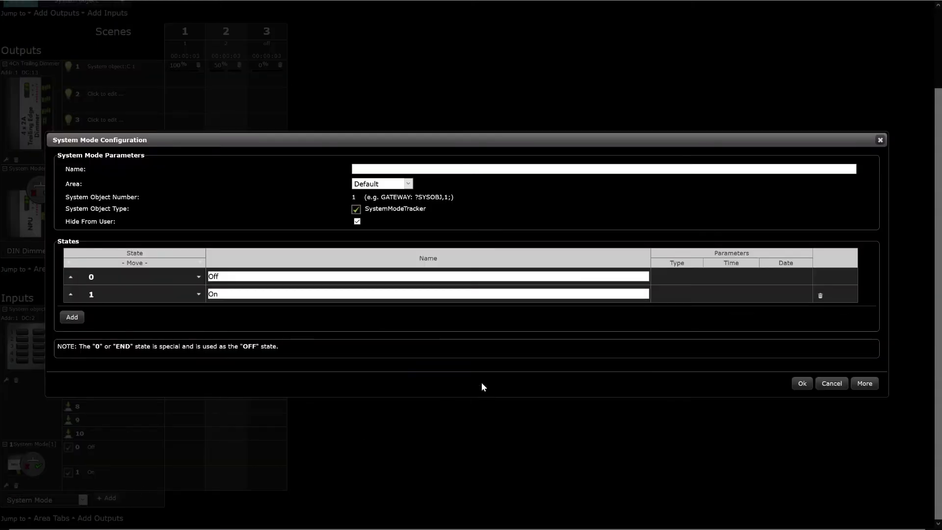
click(410, 185)
click(401, 207)
click(83, 320)
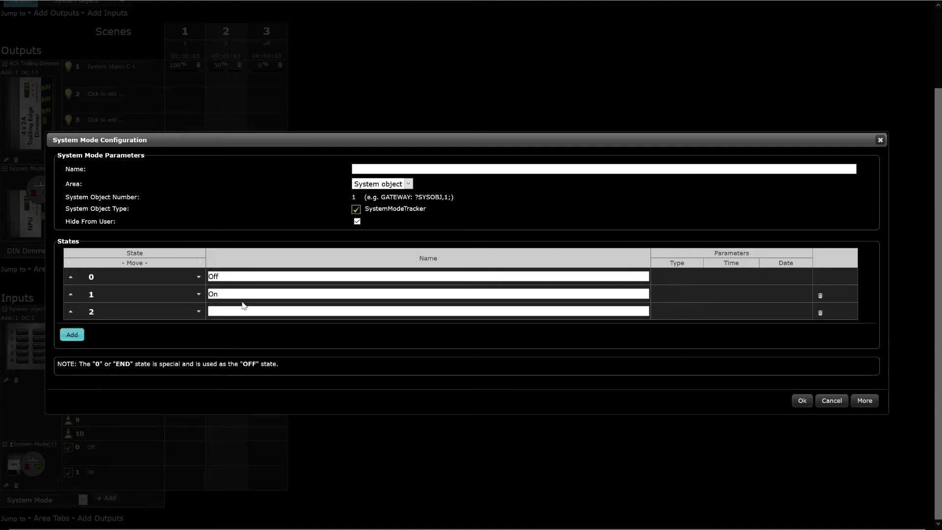
double_click(213, 294)
text(21)
click(801, 401)
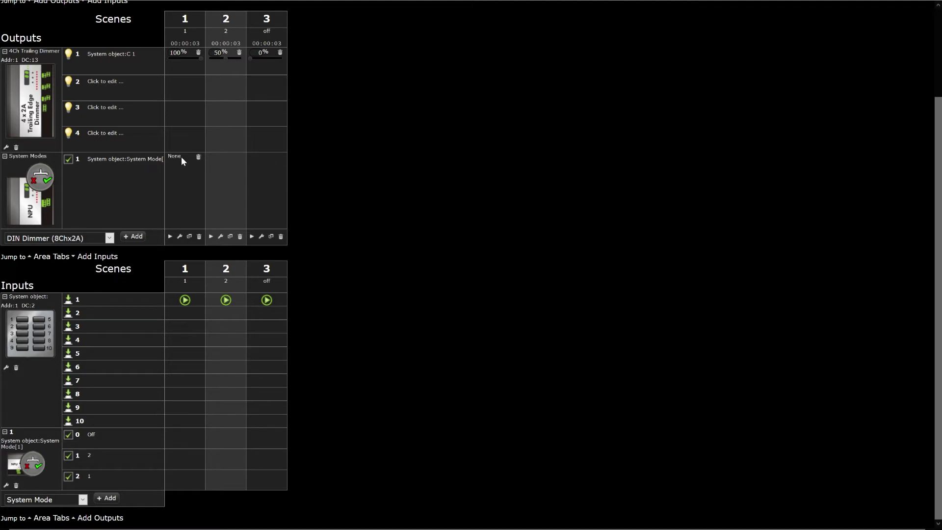
Step: Make the system mode output Set 1 in scene 1, Set 2 in scene 2 and Set Off in the off scene
click(182, 160)
click(187, 197)
click(217, 157)
click(234, 179)
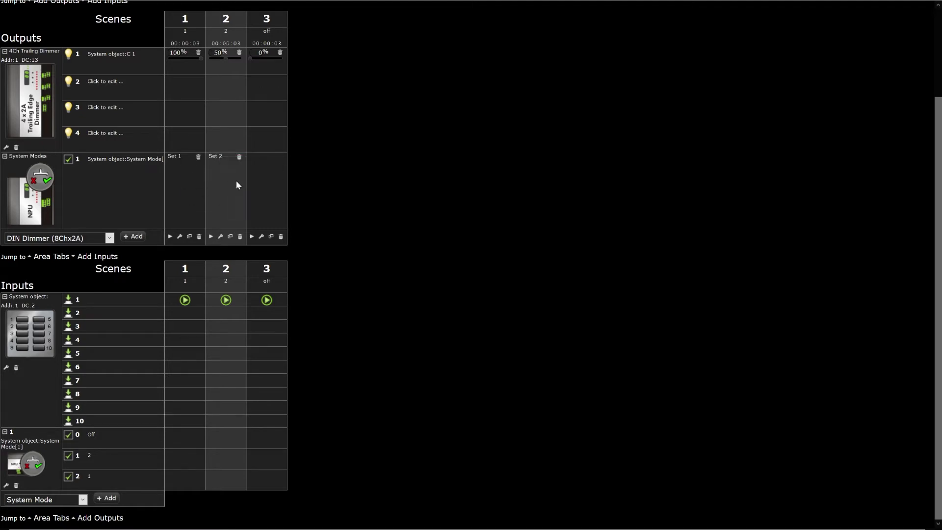
click(264, 157)
click(271, 161)
Step: Enable scene 1 for mode state 0, the off scene for state 1 and scene 2 for state 2, and review the mode's settings
click(176, 435)
click(196, 476)
click(219, 481)
click(245, 516)
click(5, 486)
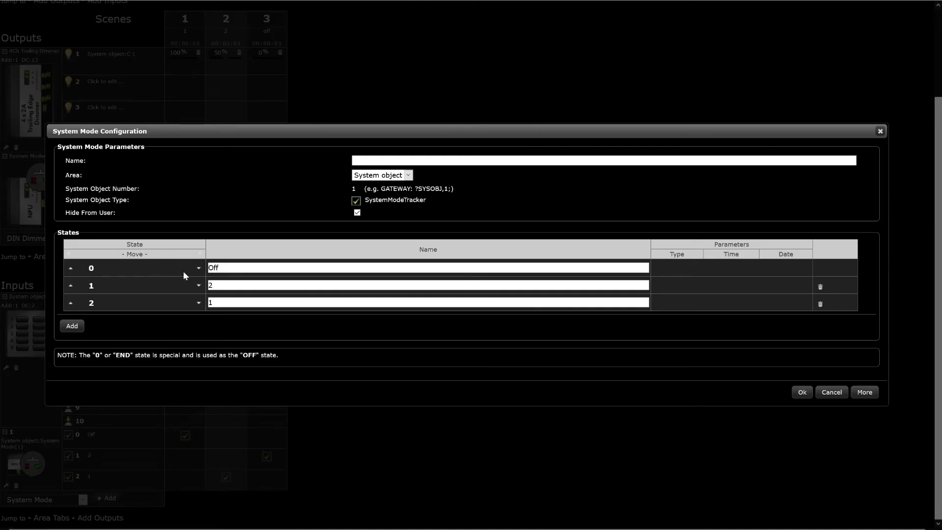
click(796, 394)
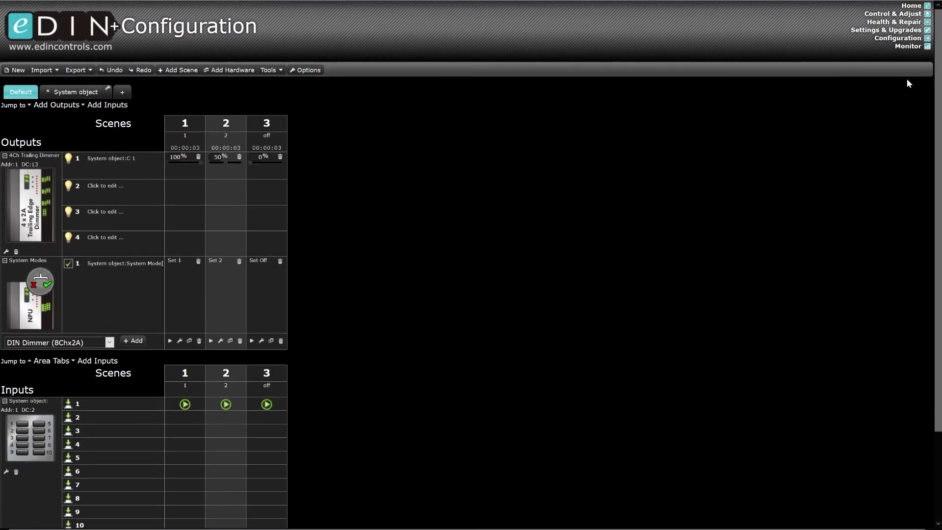
Step: Open the hardware monitor and trigger plate button 1 repeatedly to test cycling through the scenes
click(908, 47)
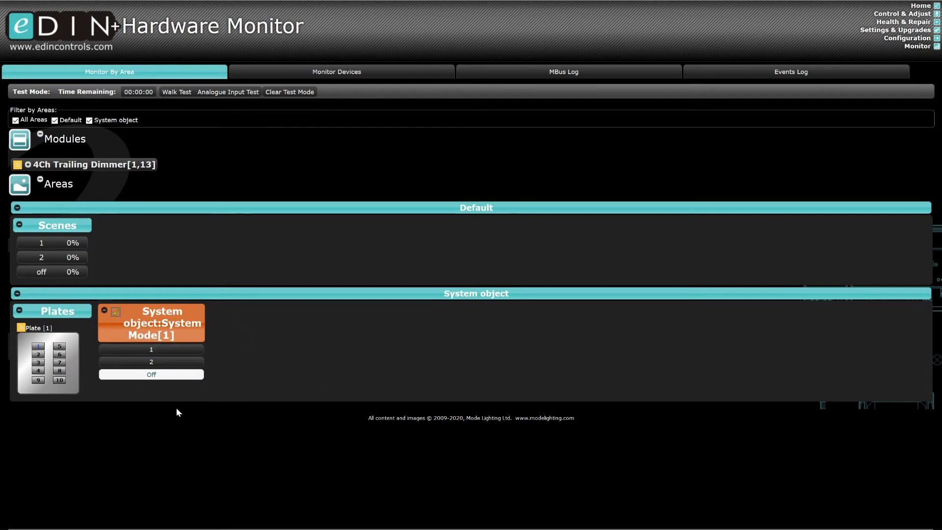
click(38, 349)
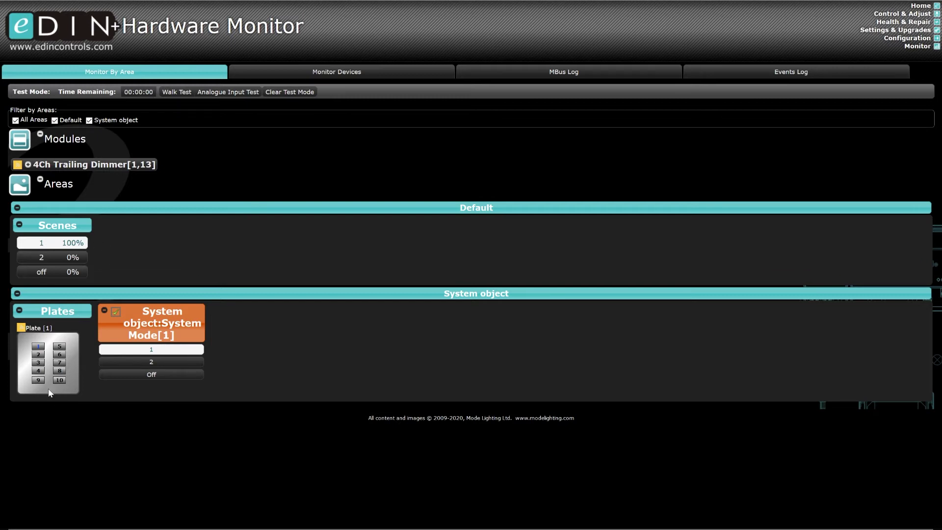
click(38, 354)
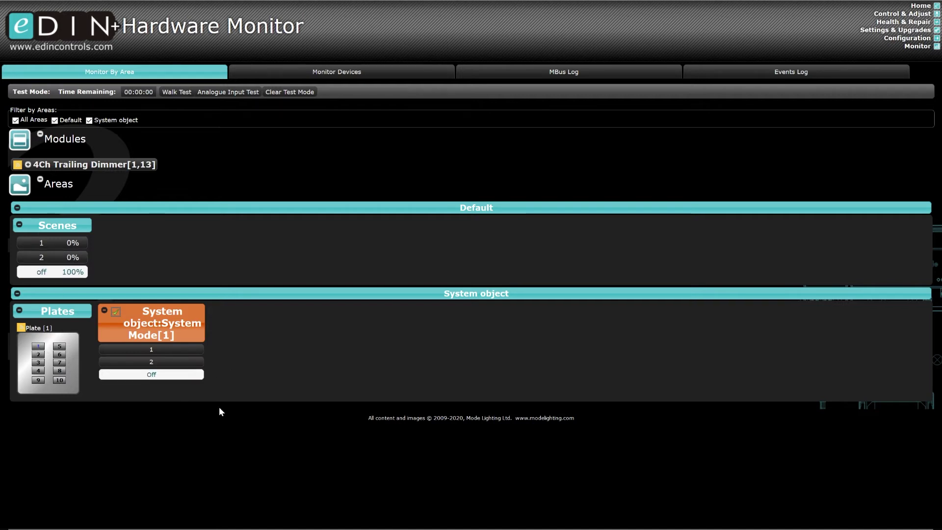
click(37, 353)
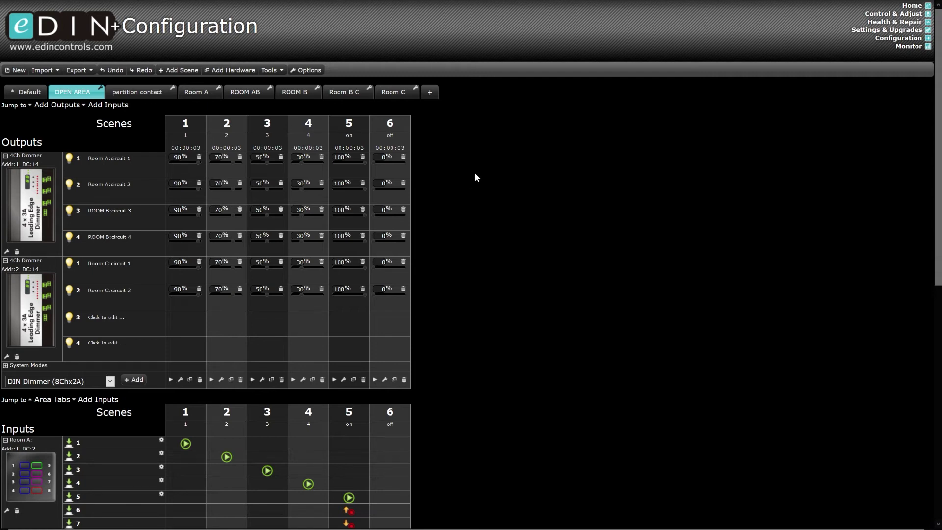
Step: Examine the scene levels and plate assignments of Room A, ROOM B, Room C, ROOM AB and Room B C
click(208, 95)
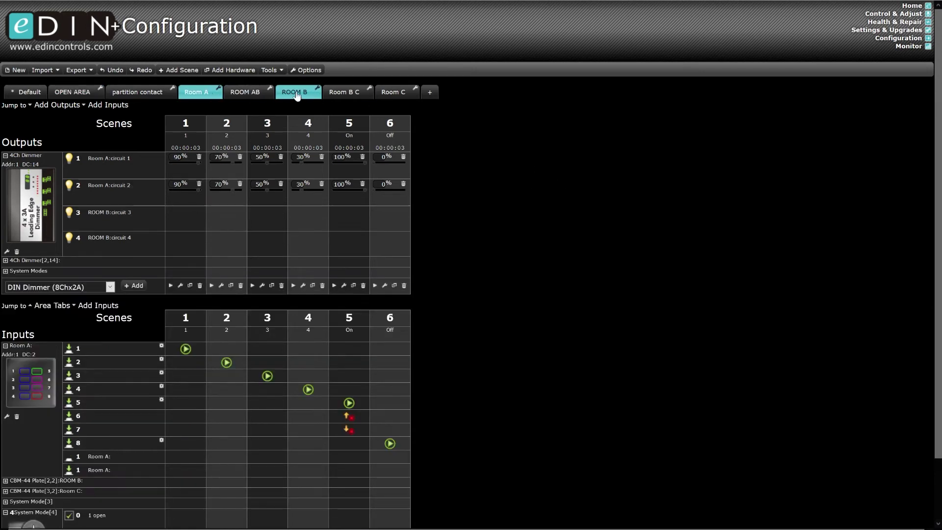
click(297, 93)
click(394, 93)
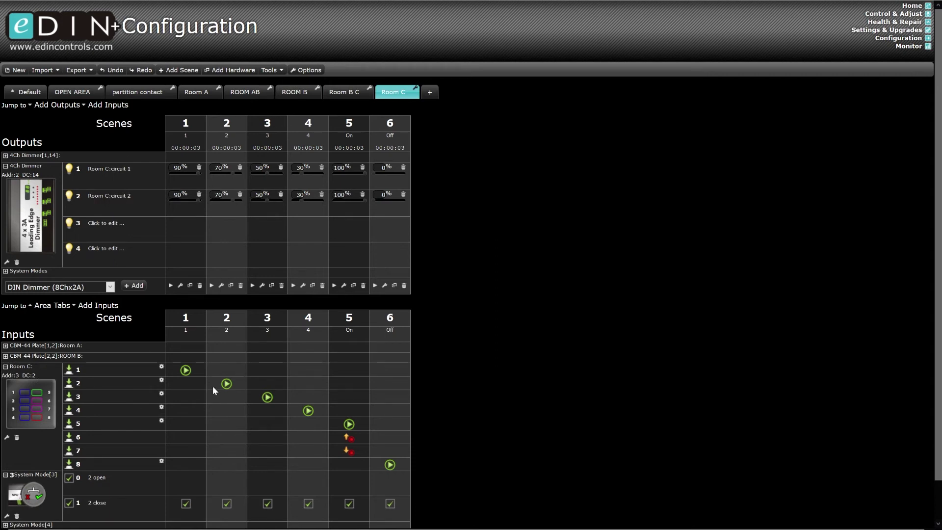
click(253, 98)
click(348, 98)
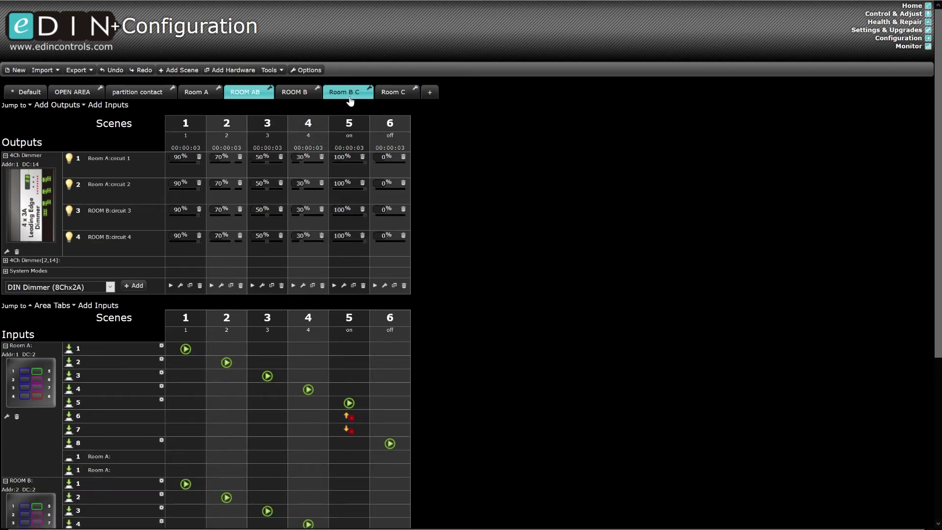
Step: Examine the OPEN AREA's circuits, plate button assignments and system mode conditions
click(82, 98)
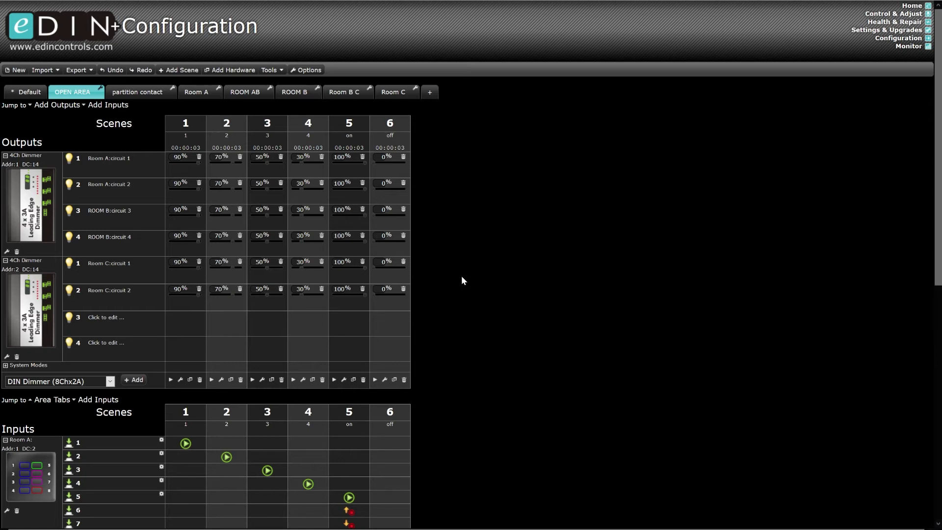
scroll(461, 275, down, 9)
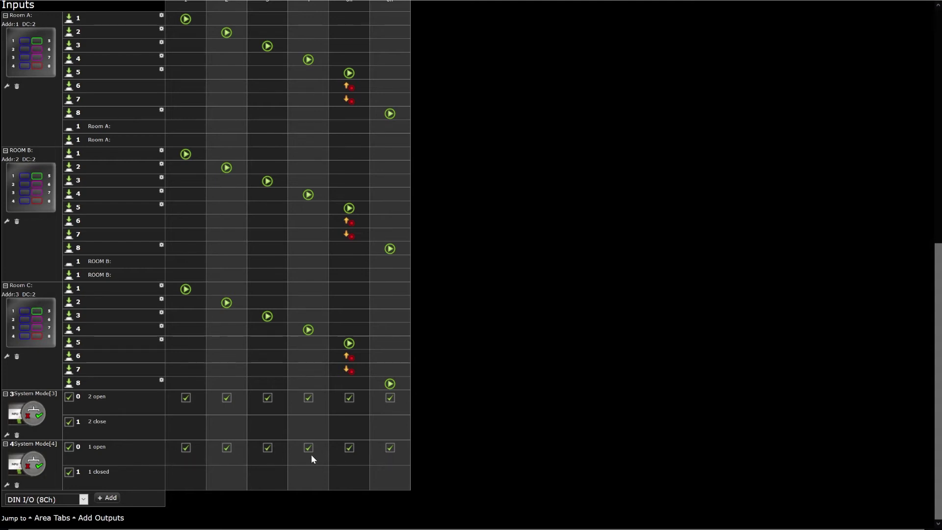
scroll(432, 452, up, 9)
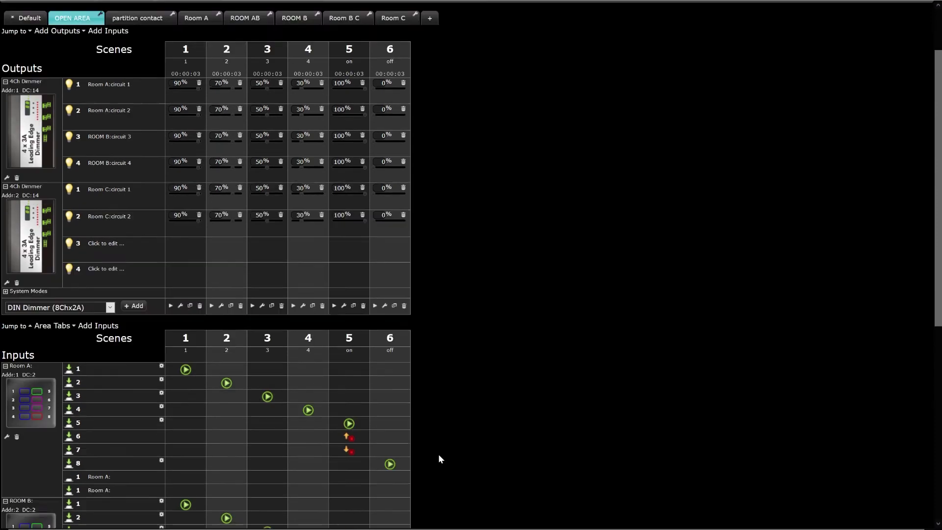
scroll(285, 420, down, 8)
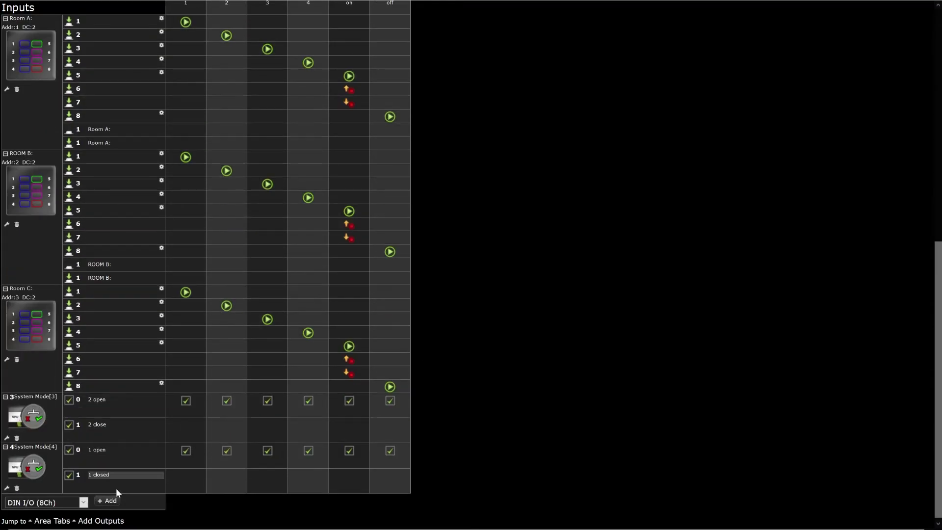
scroll(263, 363, up, 2)
scroll(263, 364, up, 6)
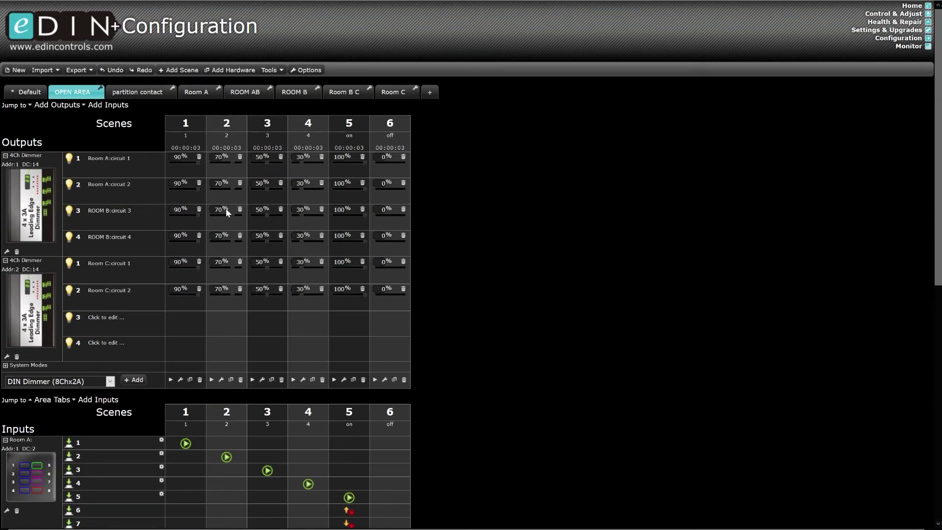
Step: Examine Room A's scenes and which System Mode[4] state enables them
click(215, 94)
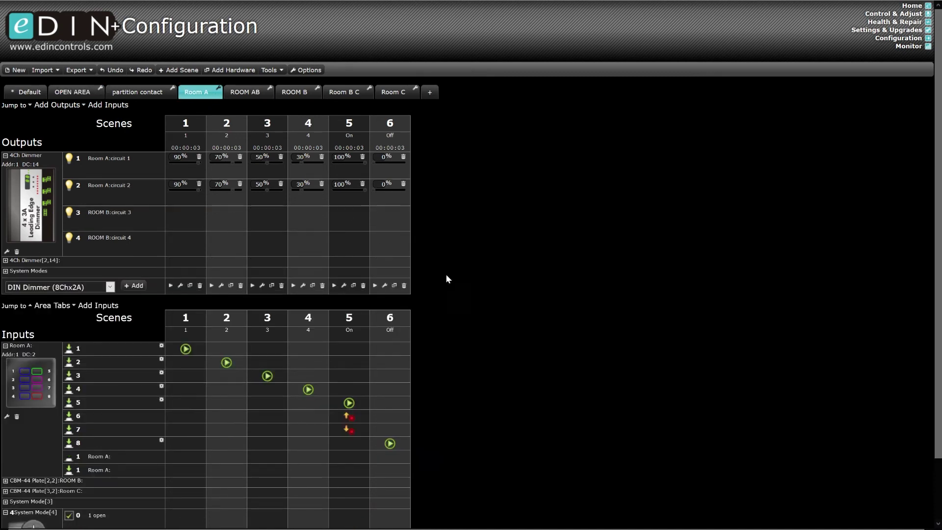
scroll(454, 294, down, 2)
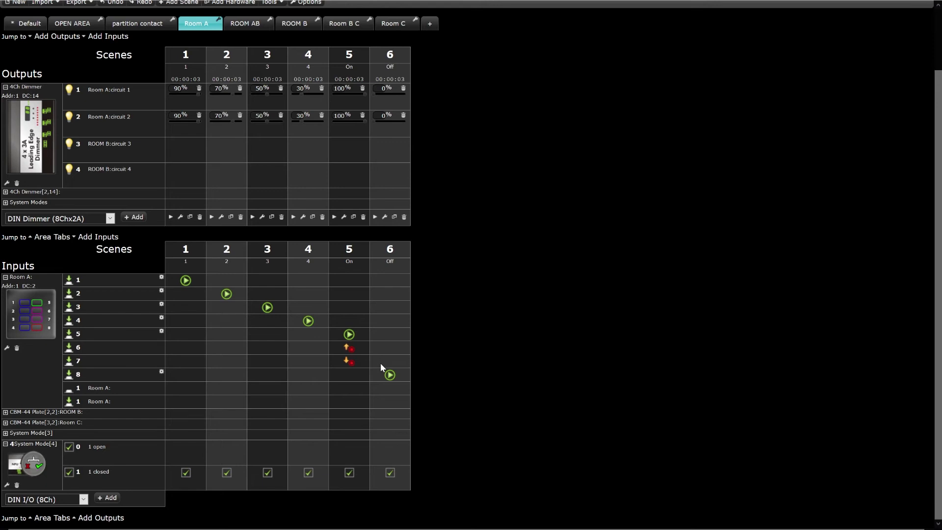
scroll(399, 372, up, 3)
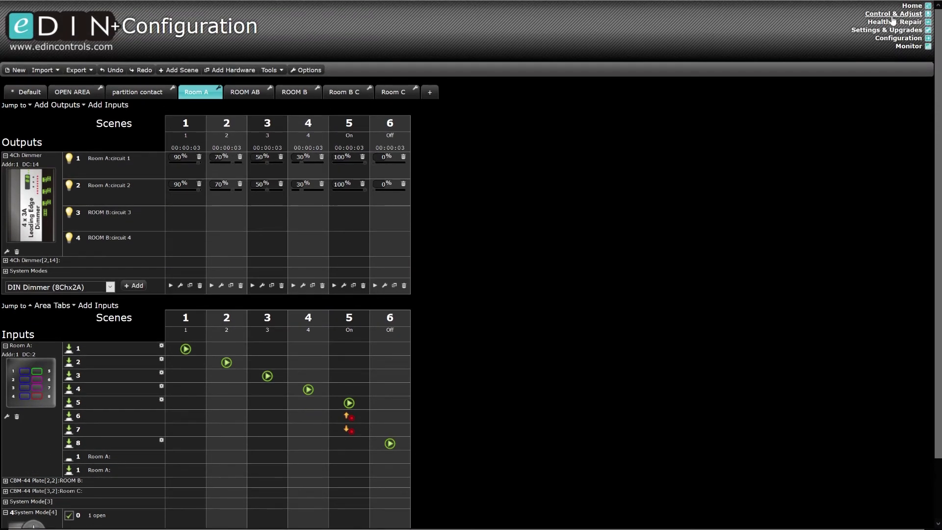
Step: Open the lighting control page and activate OPEN AREA scene 1, followed by scene 3
click(892, 15)
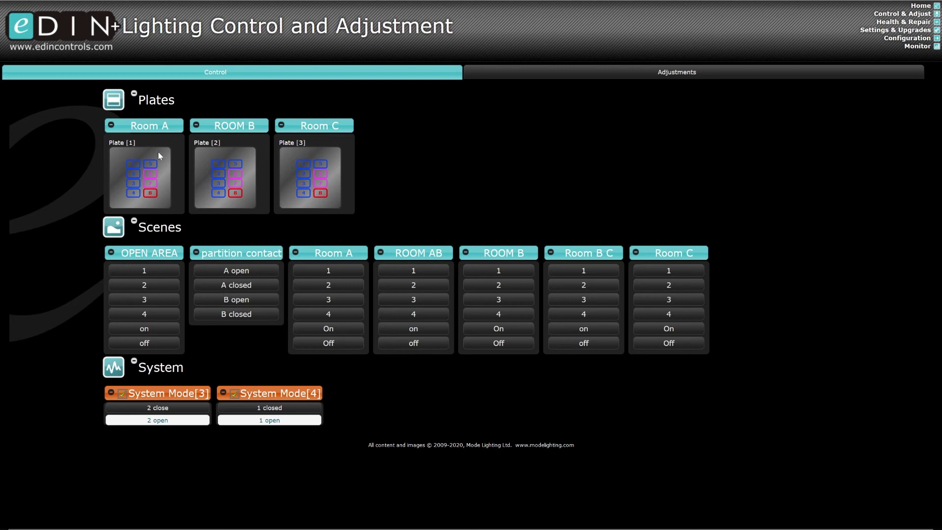
click(144, 271)
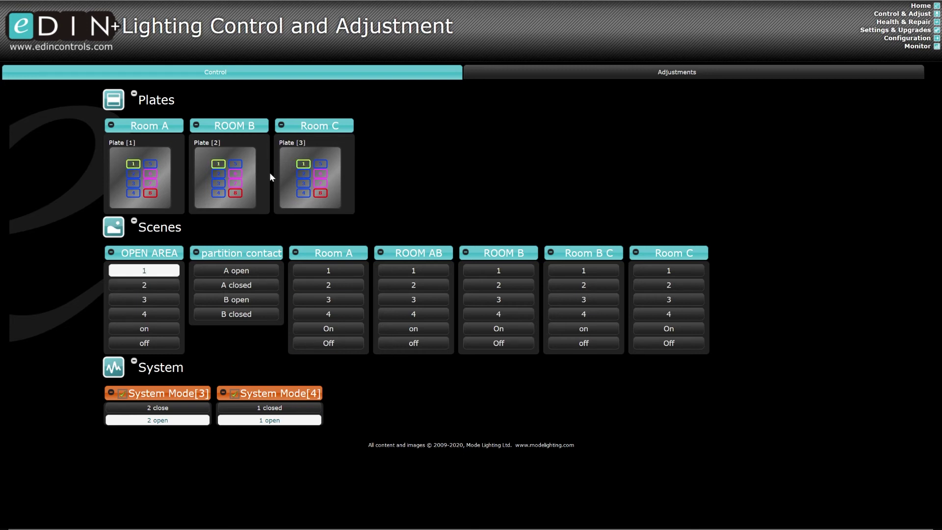
click(146, 298)
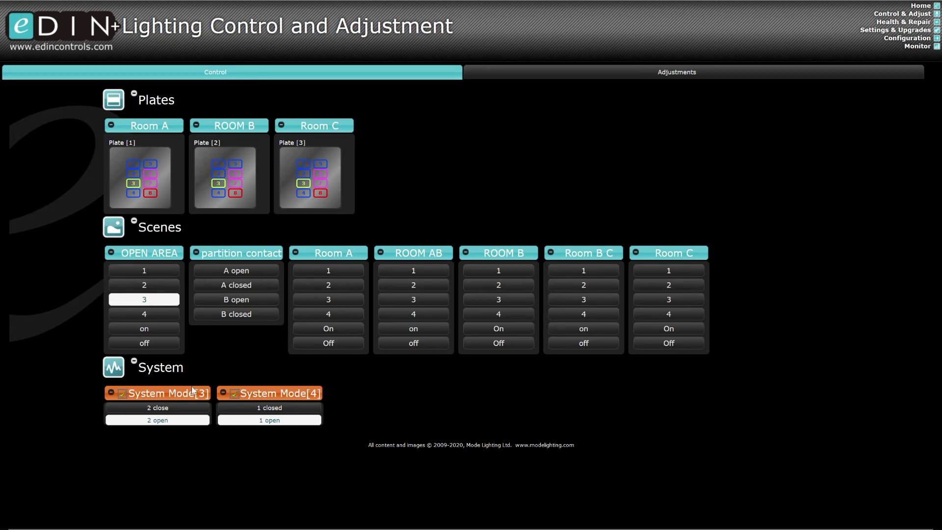
Step: Set System Mode[3] to "2 close" and test button 1 on the ROOM B plate and button 2 on the Room A plate
click(180, 410)
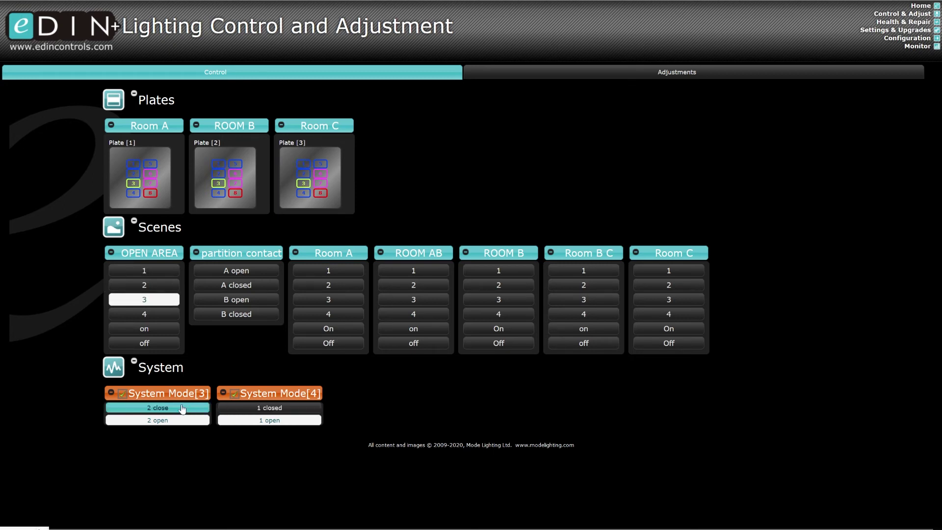
click(219, 164)
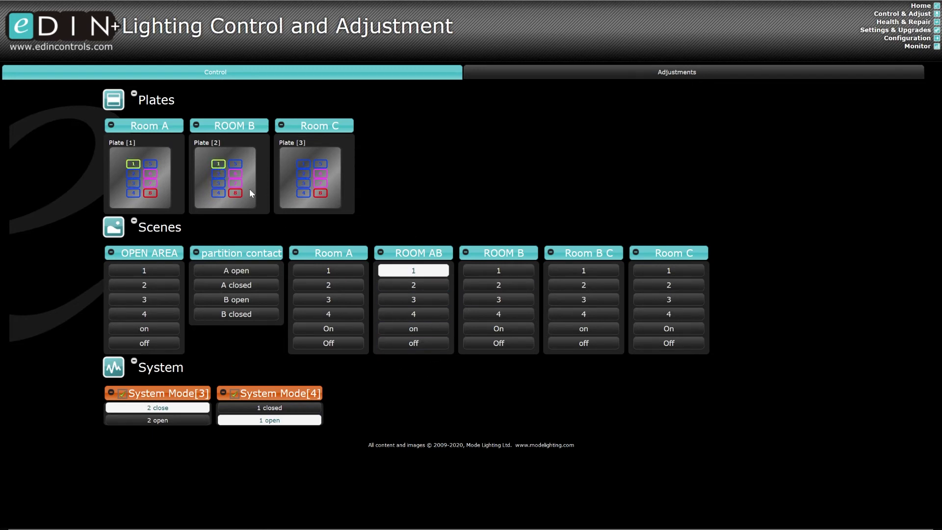
click(136, 178)
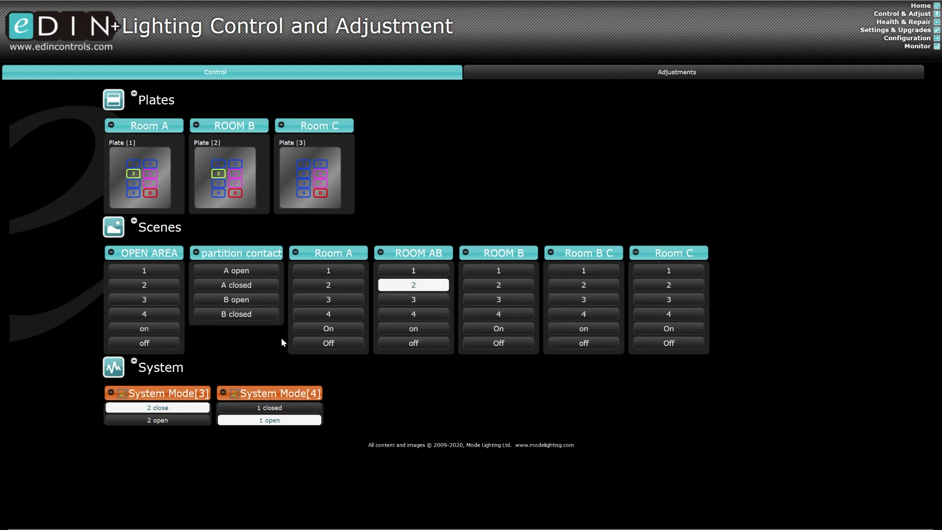
click(361, 348)
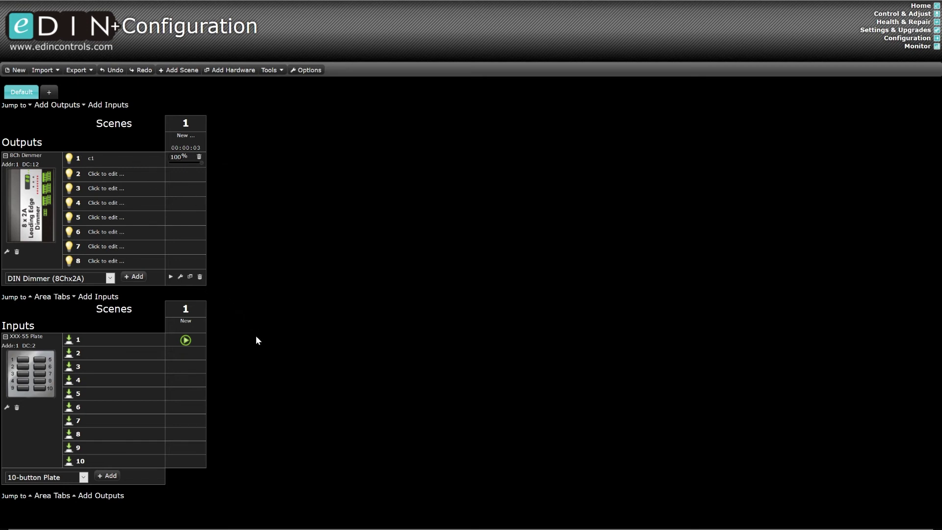
Step: Duplicate scene 1 and have the copy control circuit 4 at 100% instead of circuit 1
click(190, 277)
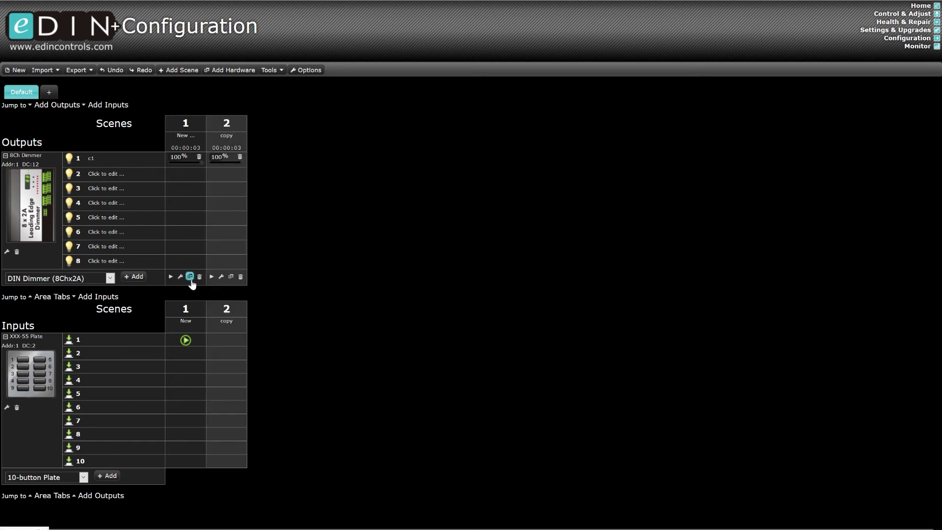
click(222, 200)
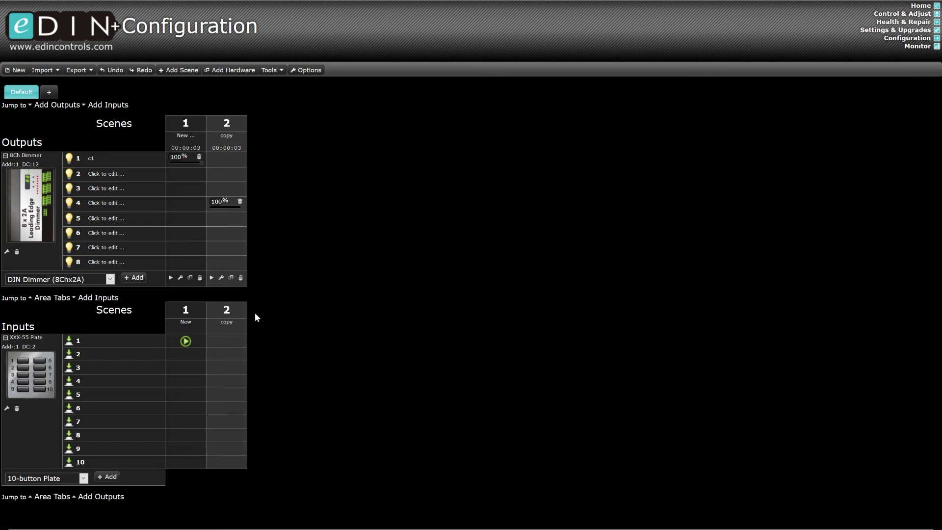
Step: Add a System Mode to the inputs of the 8-channel dimmer configuration
click(83, 480)
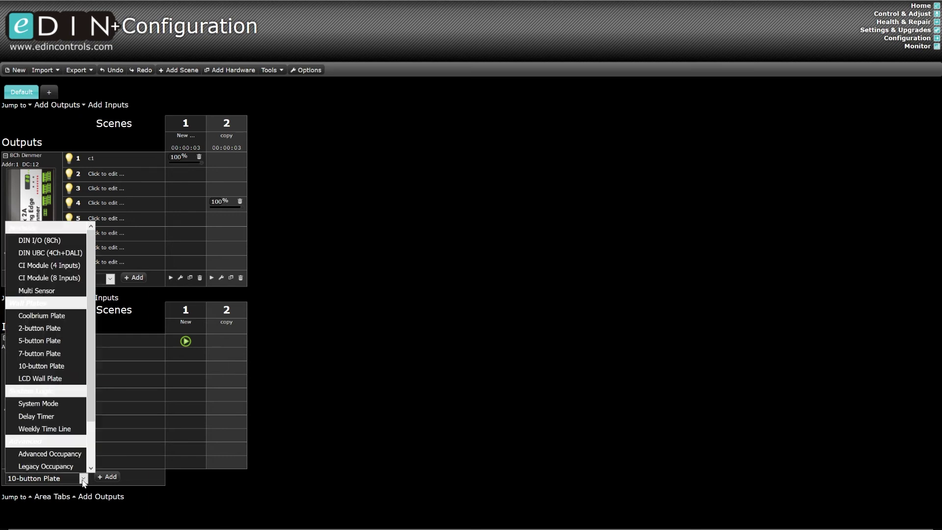
click(57, 403)
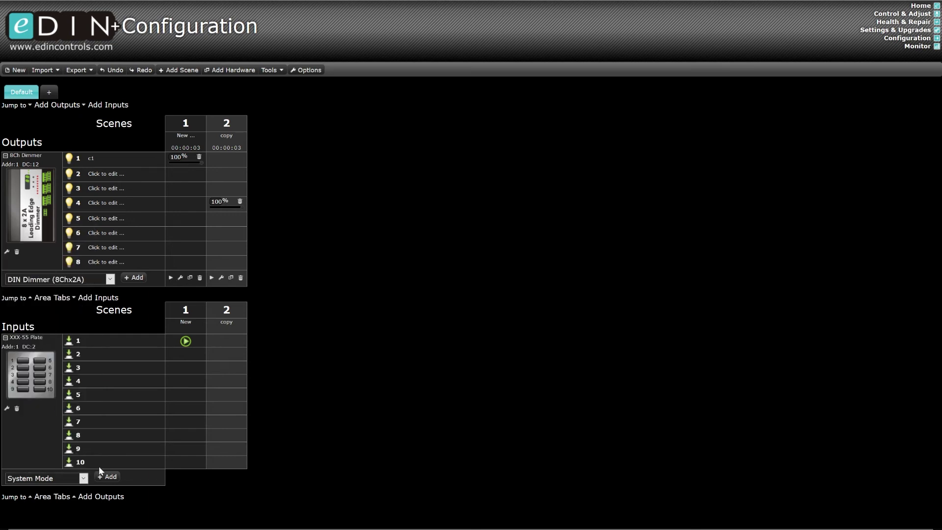
click(107, 477)
scroll(345, 452, down, 2)
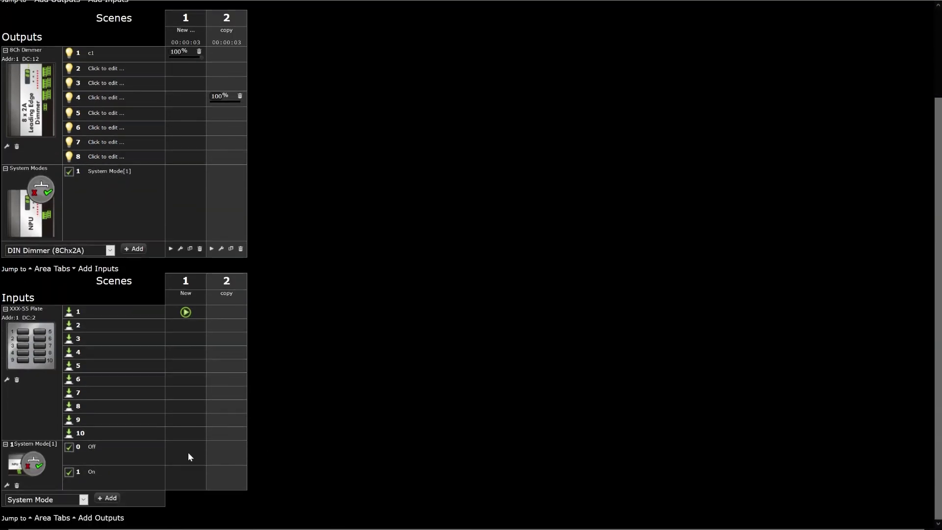
Step: Configure the input System Mode[1] states, naming state 1 "tigger on" and state 0 "null"
click(6, 485)
double_click(216, 294)
key(BackSpace)
text(tigger on)
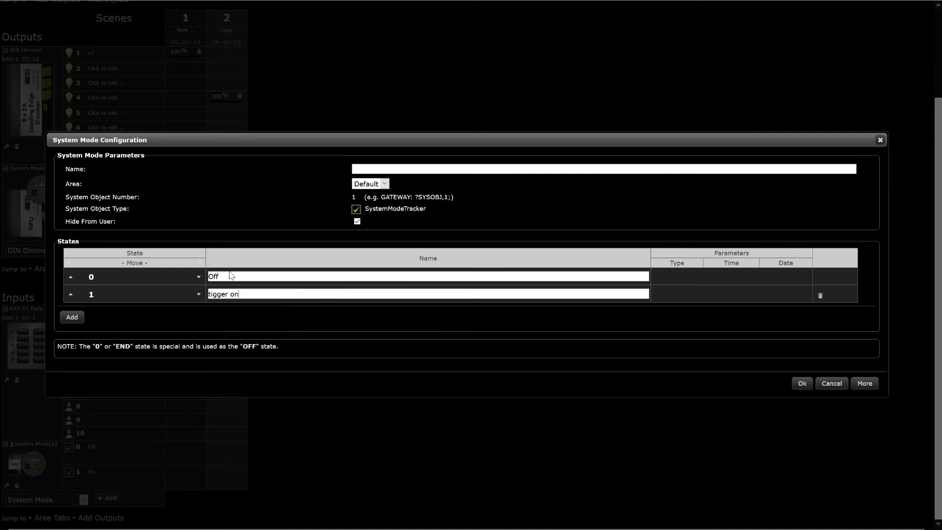
key(shift+Tab)
text(null)
click(802, 385)
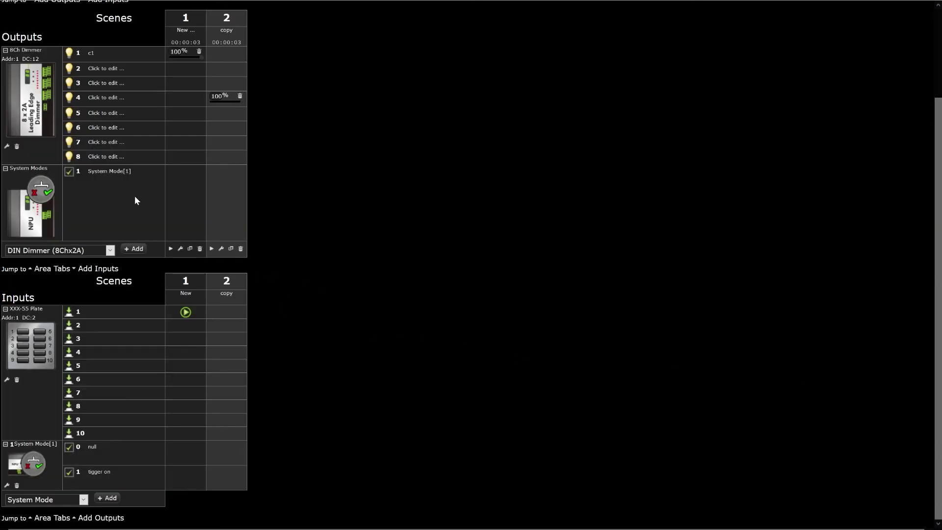
Step: Have scene 1 set System Mode[1] to "tigger on" and make that state recall scene 2
click(175, 170)
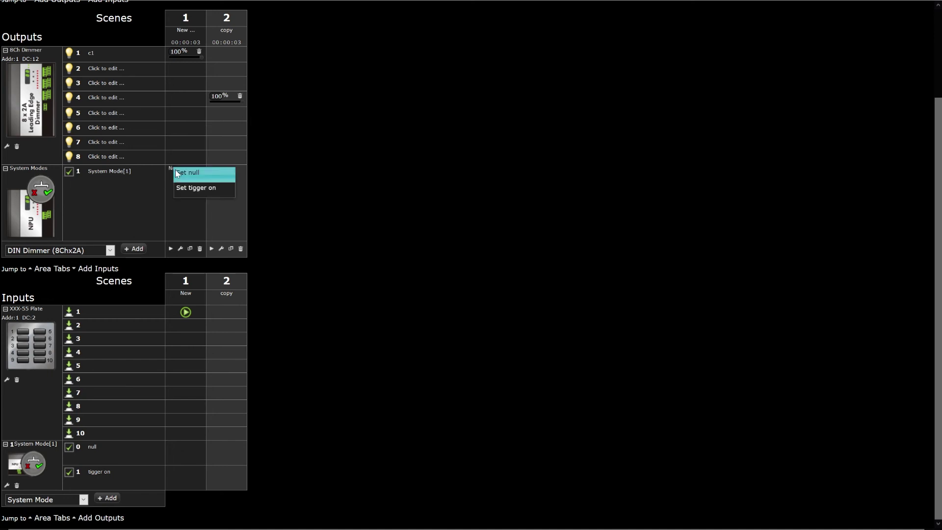
click(182, 189)
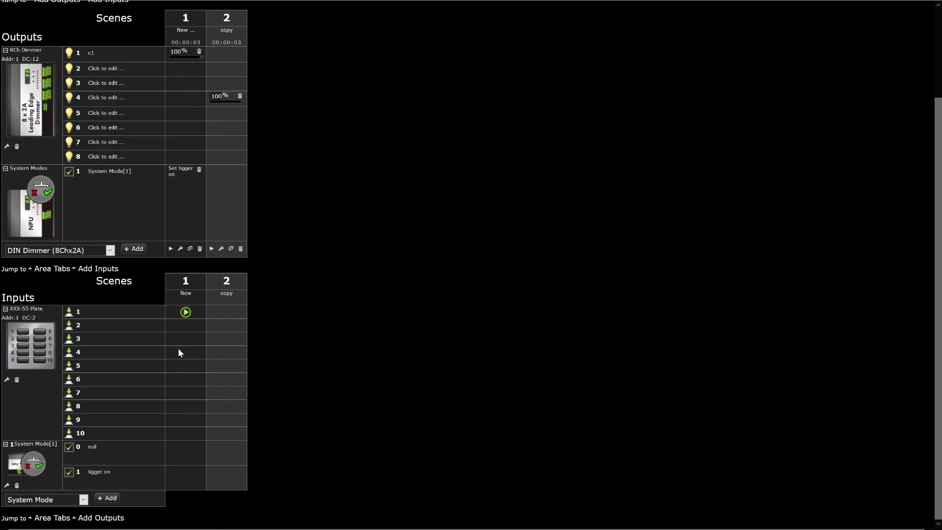
click(225, 475)
click(237, 485)
Step: Rename scene 1 as "main" and scene 2 as "sub"
click(187, 34)
text(mai)
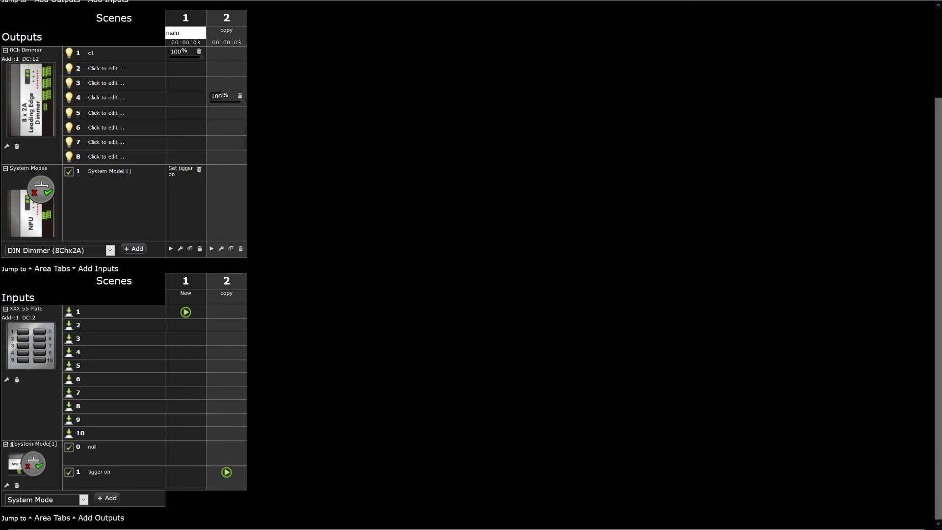
text(n)
click(227, 33)
drag(227, 33, 206, 33)
text(sub)
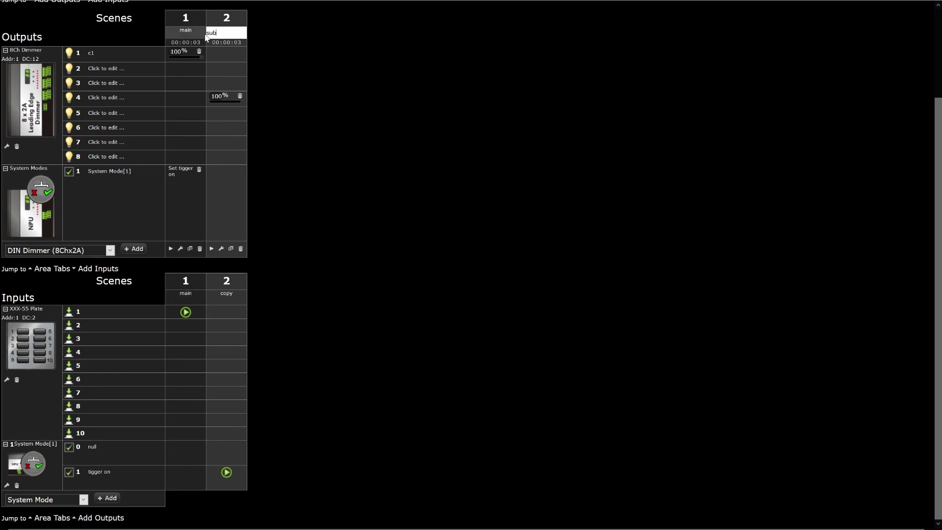
click(285, 129)
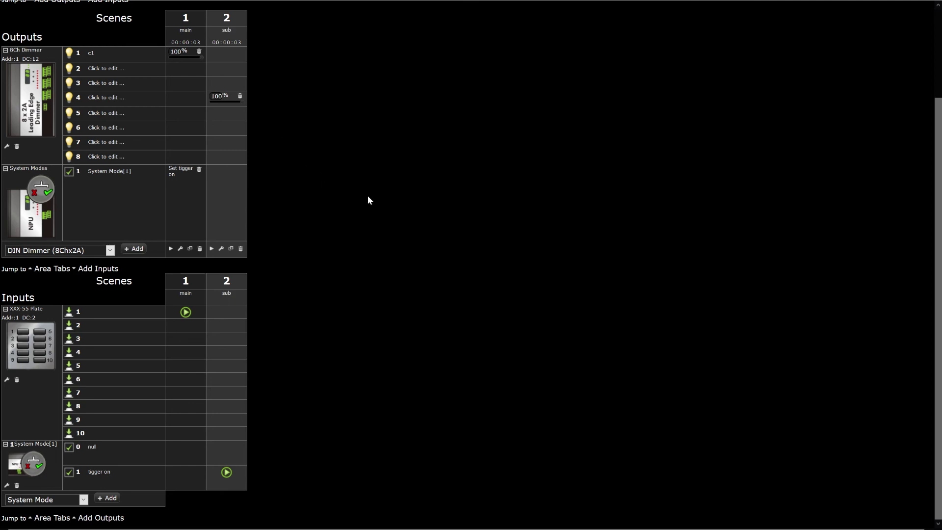
Step: Go back to the configuration with the Room A, ROOM B and Room C plates and show its inputs
scroll(368, 197, up, 3)
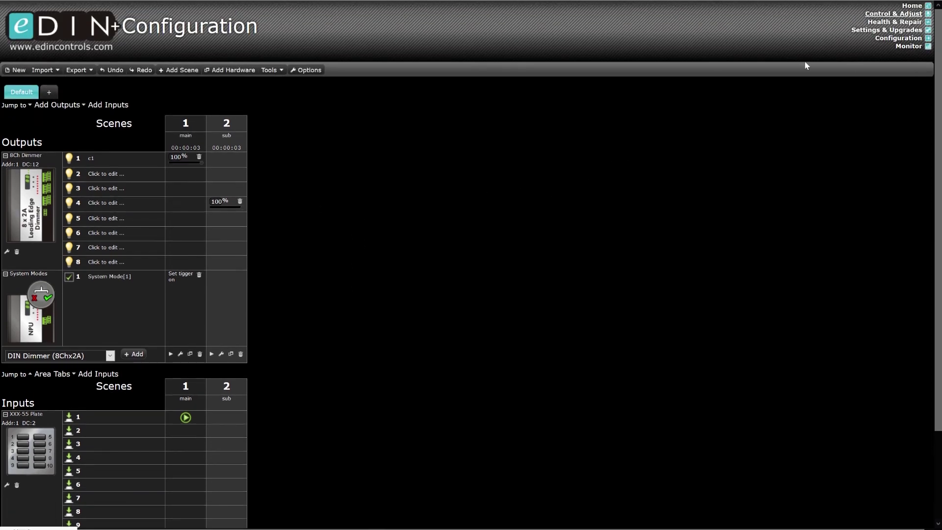
click(130, 162)
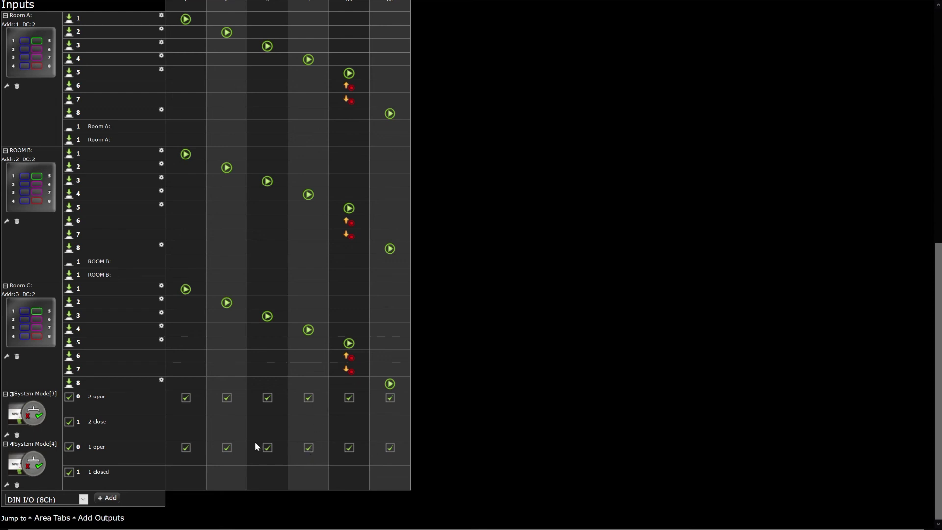
Step: In the last scene, set the "2 open" and "1 open" conditions to Any, and change "2 open" to Not Required
right_click(394, 404)
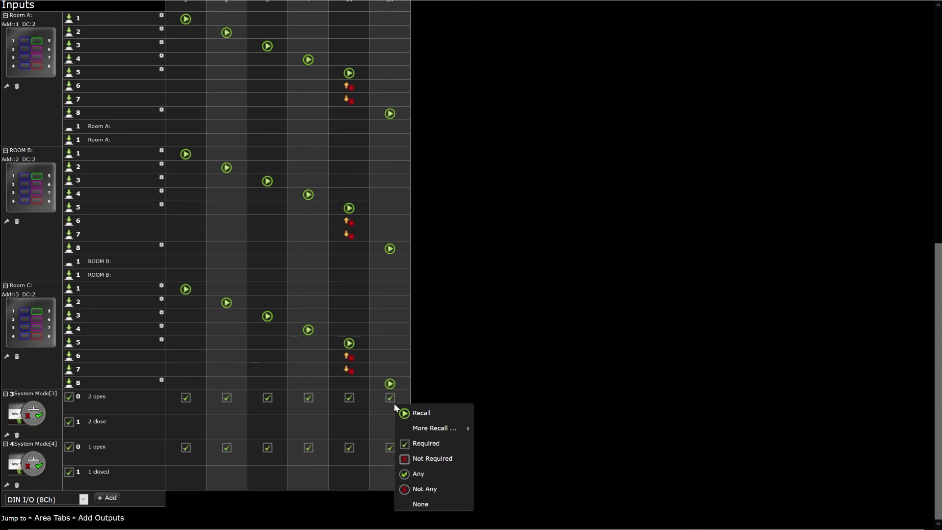
click(419, 475)
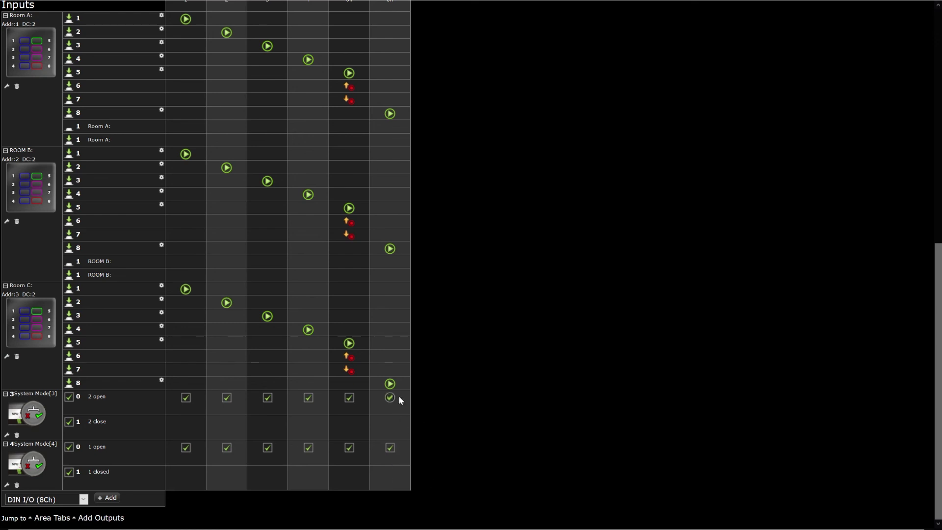
right_click(392, 444)
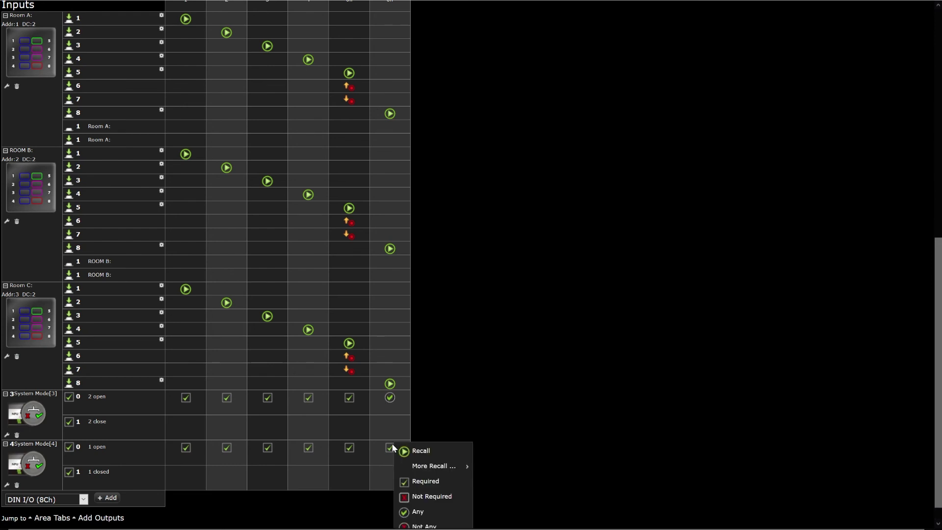
click(415, 512)
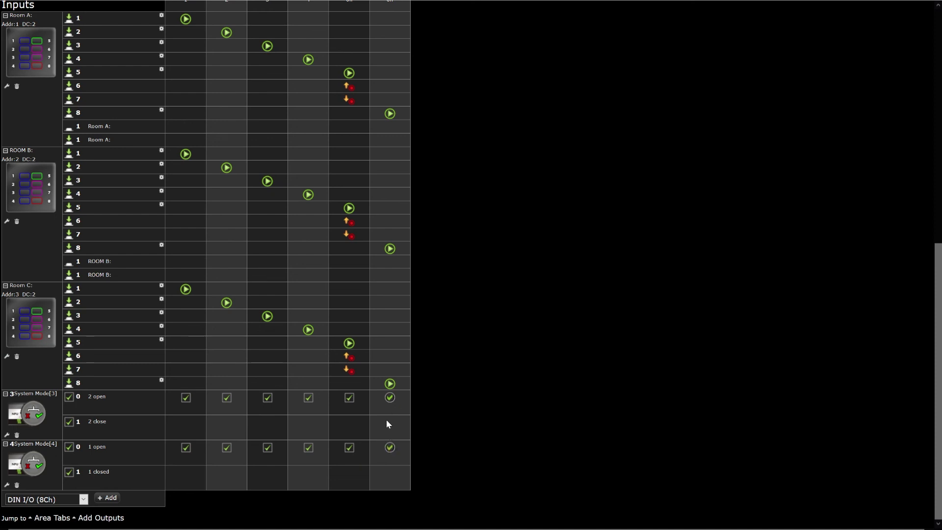
right_click(392, 450)
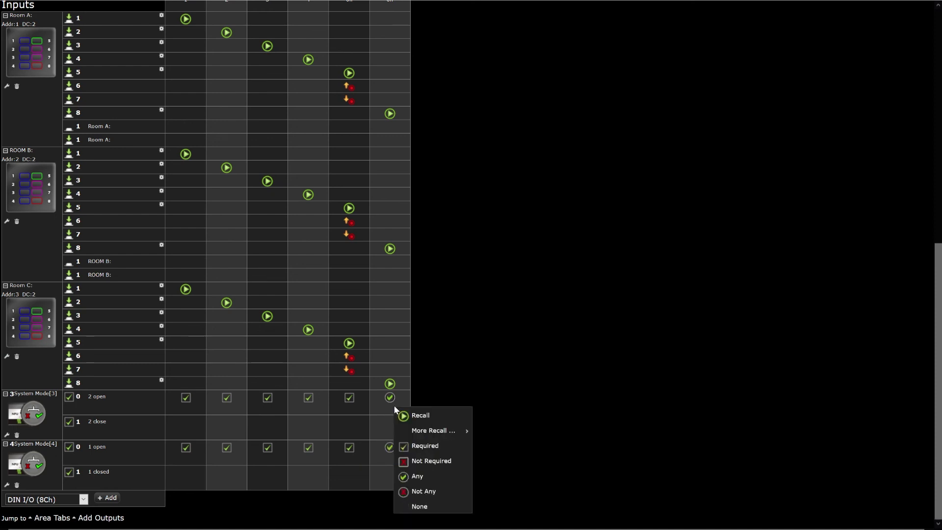
click(425, 461)
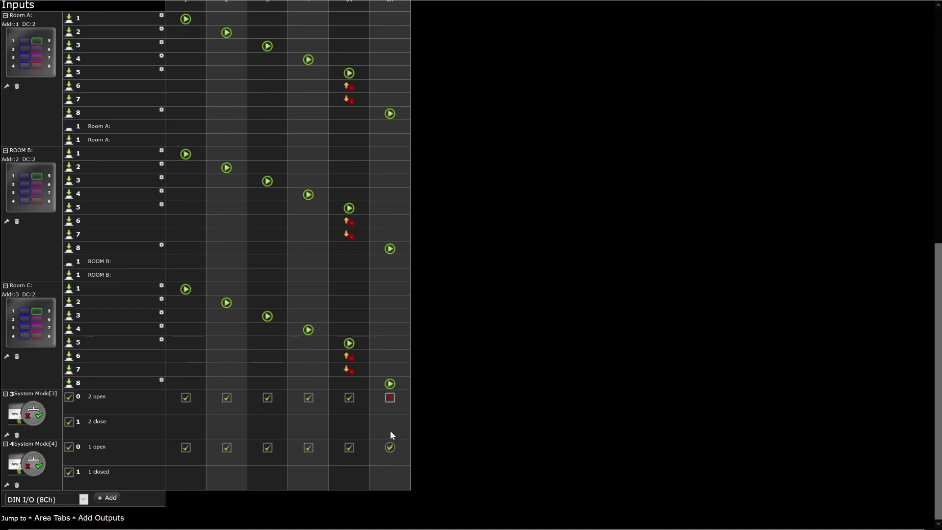
Step: Set both the "2 open" and "1 open" conditions of the last scene to Not Any
click(390, 397)
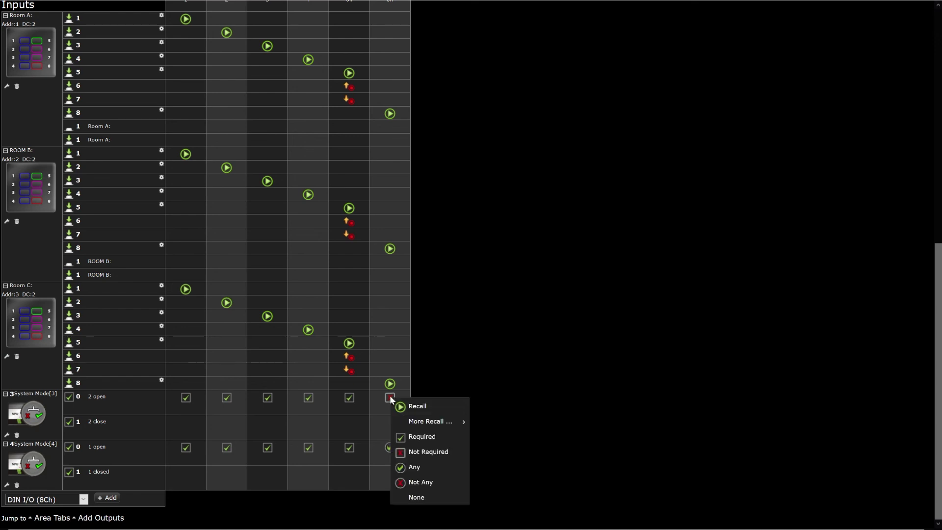
click(410, 483)
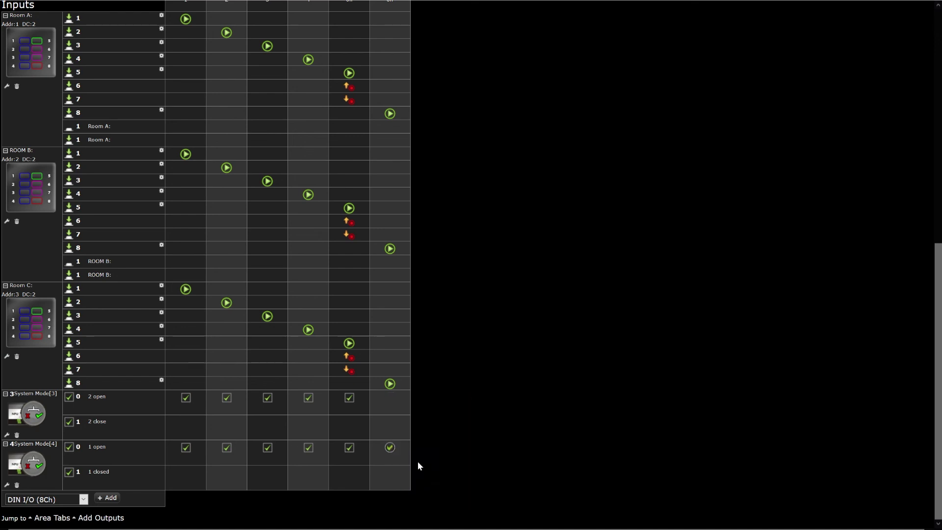
click(391, 447)
scroll(427, 505, down, 1)
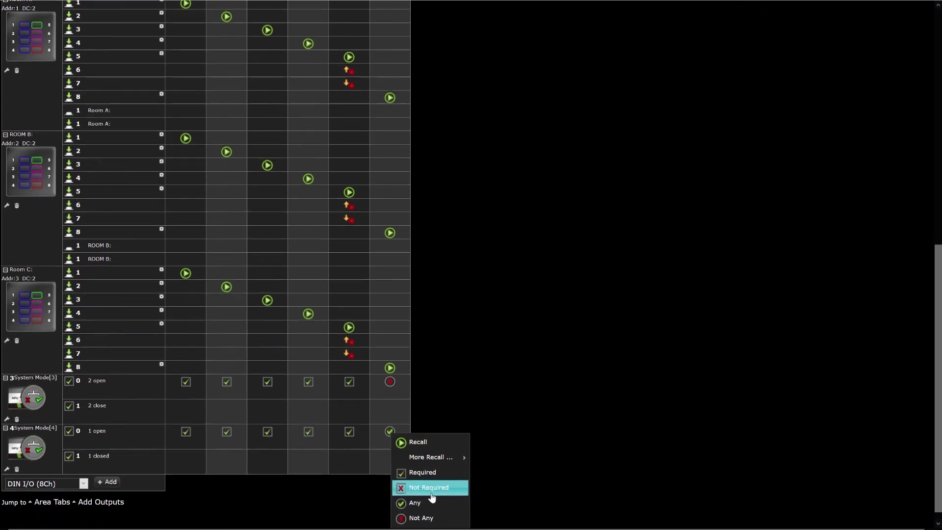
click(432, 511)
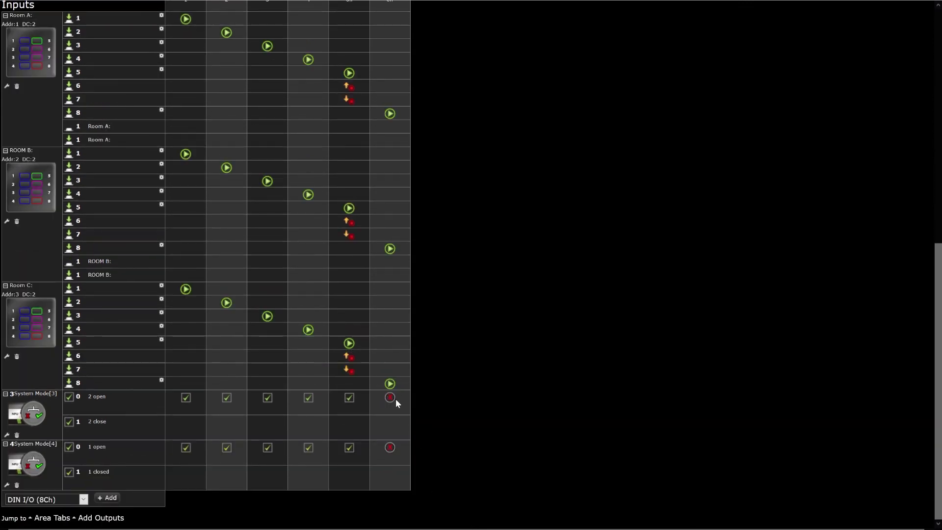